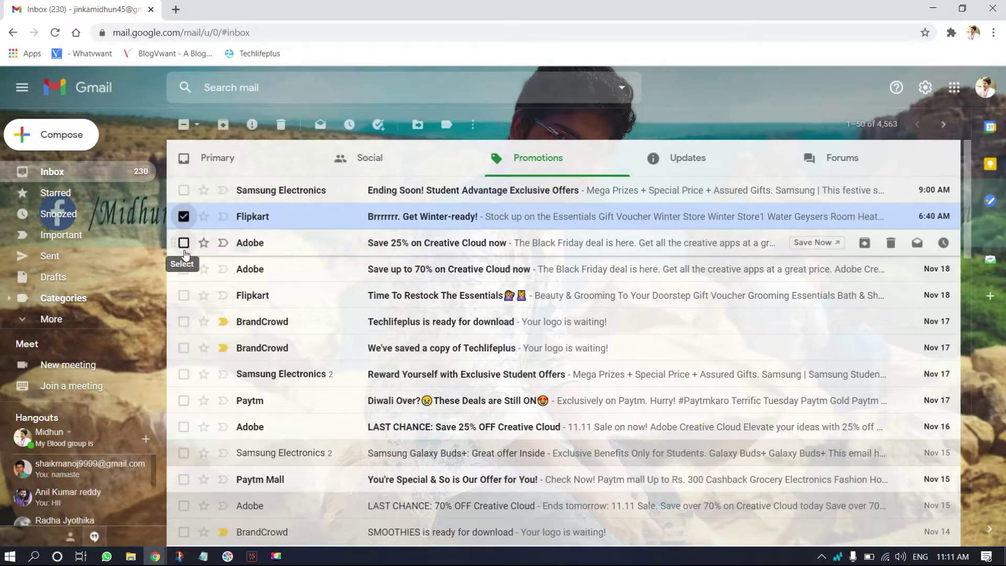
Add the Adobe 'Save up to 70%' email to the five checked Promotions emails and forward them as attachments.
left_click(184, 269)
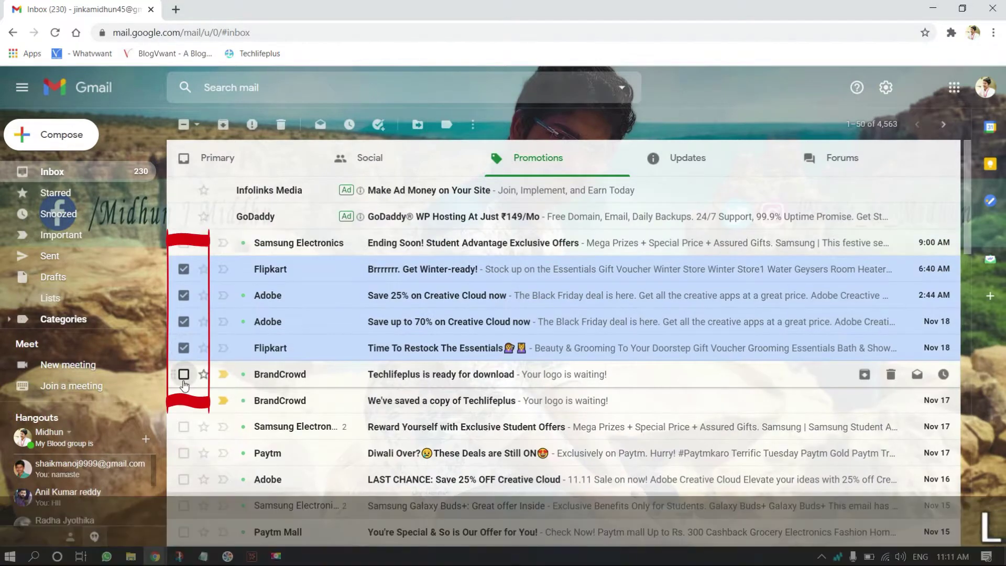
left_click(474, 126)
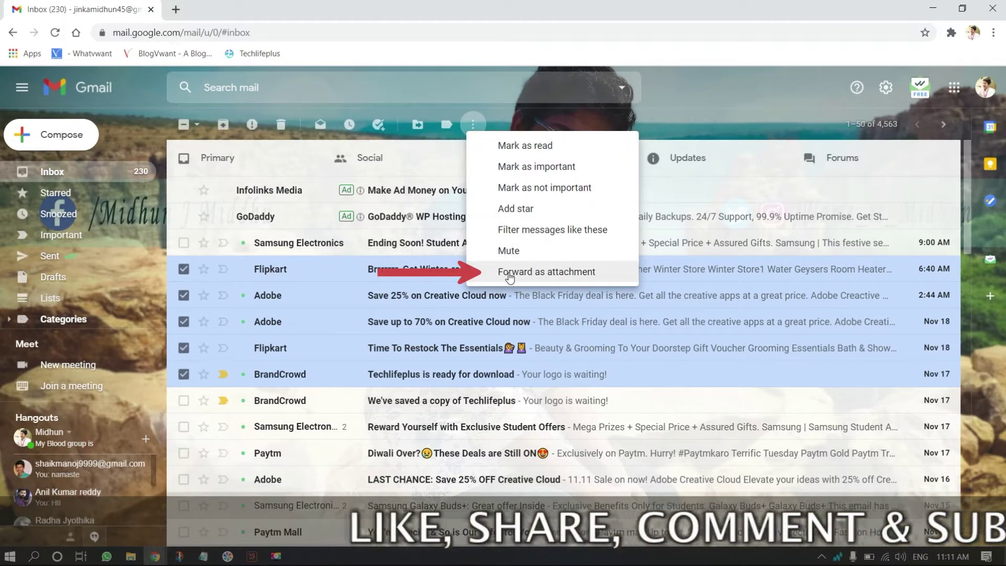
left_click(544, 275)
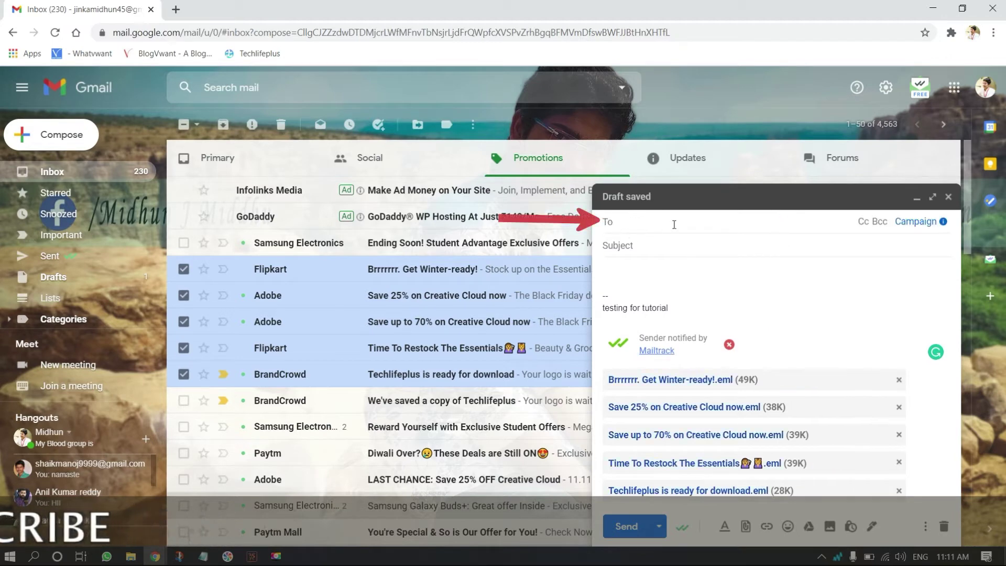
type("Tutori")
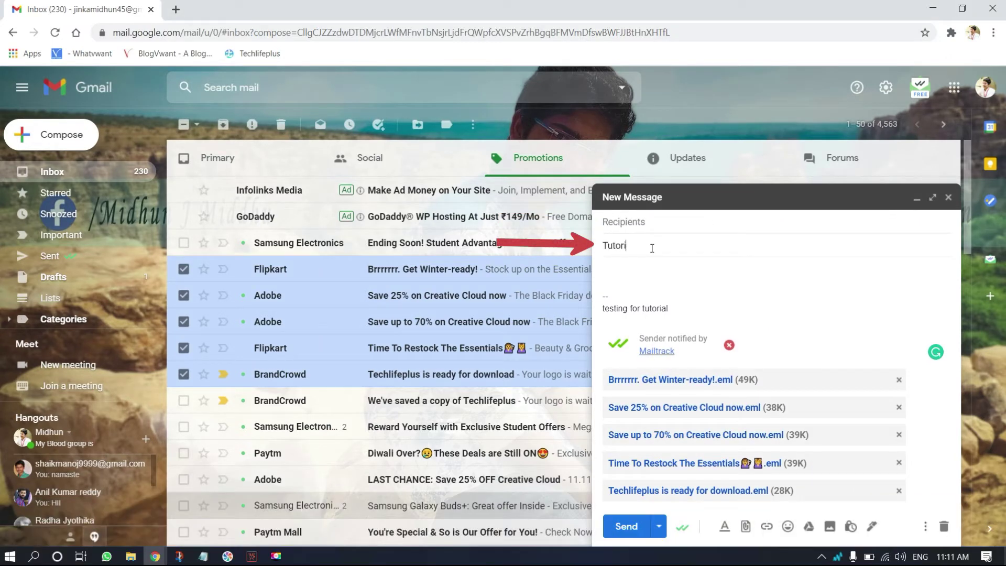